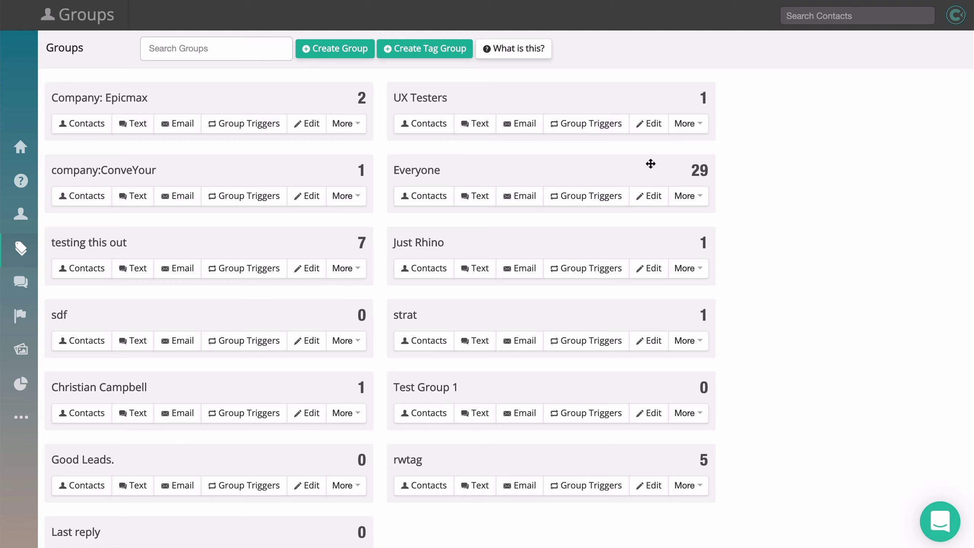
Examine the UX Testers group's content and automations timeline, and return to the groups list
click(594, 127)
scroll(251, 346, down, 5)
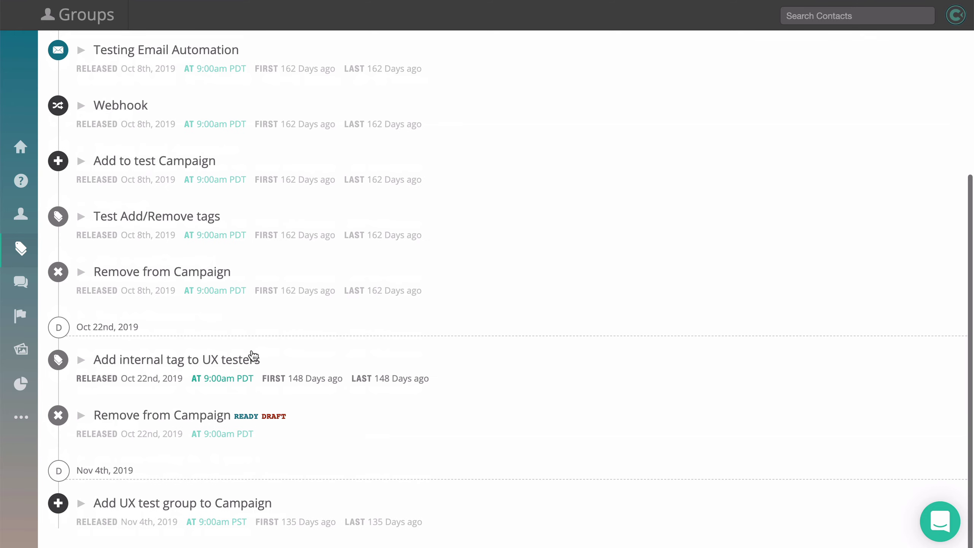
scroll(250, 355, up, 5)
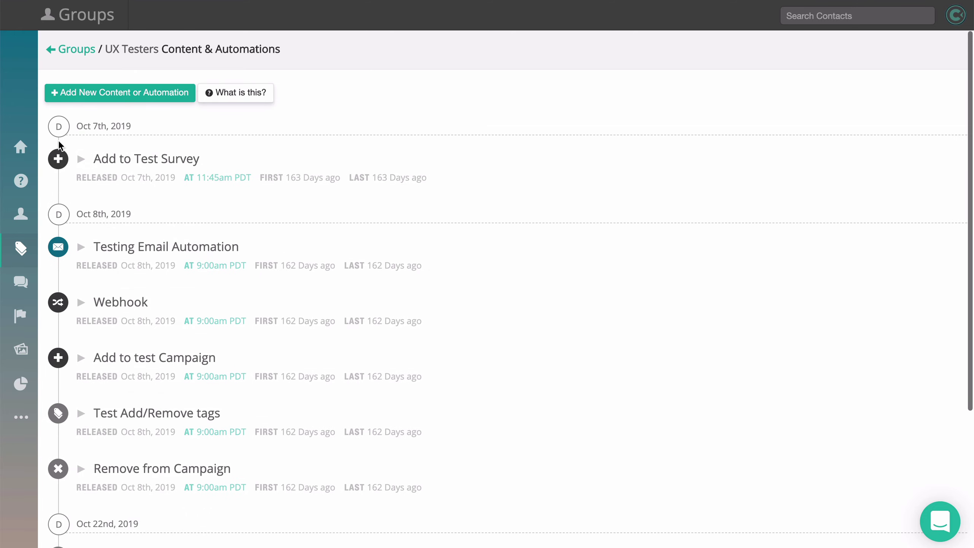
scroll(213, 427, down, 5)
scroll(214, 428, up, 5)
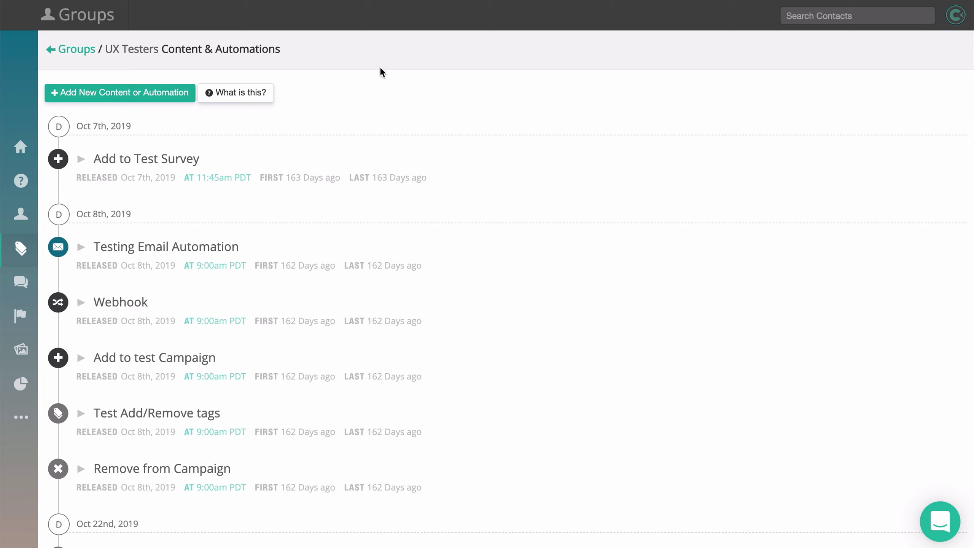
click(76, 48)
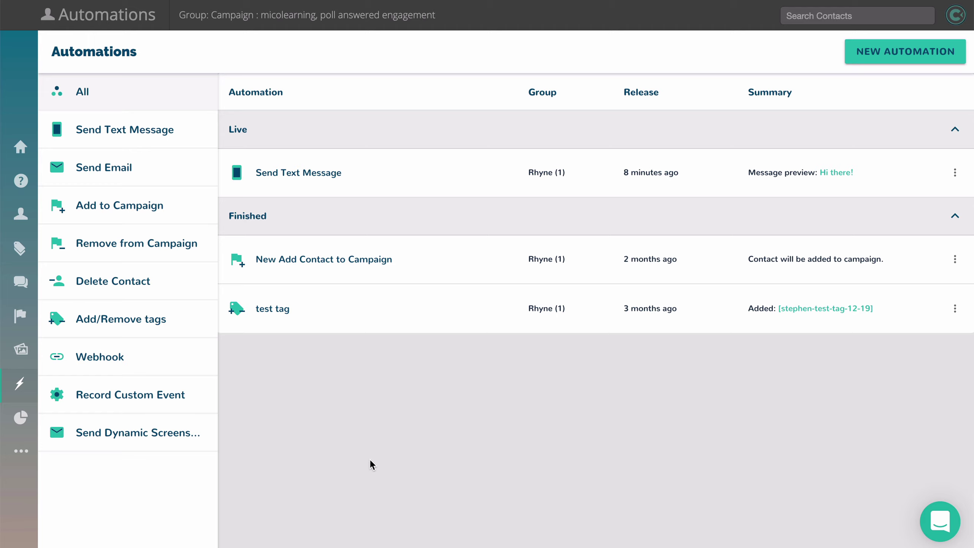
Browse the existing automations by type, covering Send Text Message, Send Email and Add to Campaign
click(136, 139)
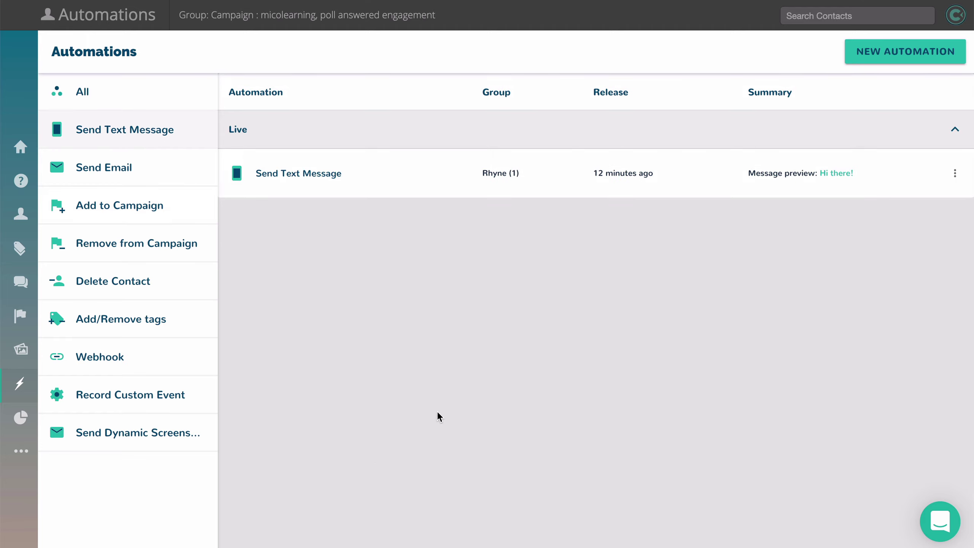
click(115, 169)
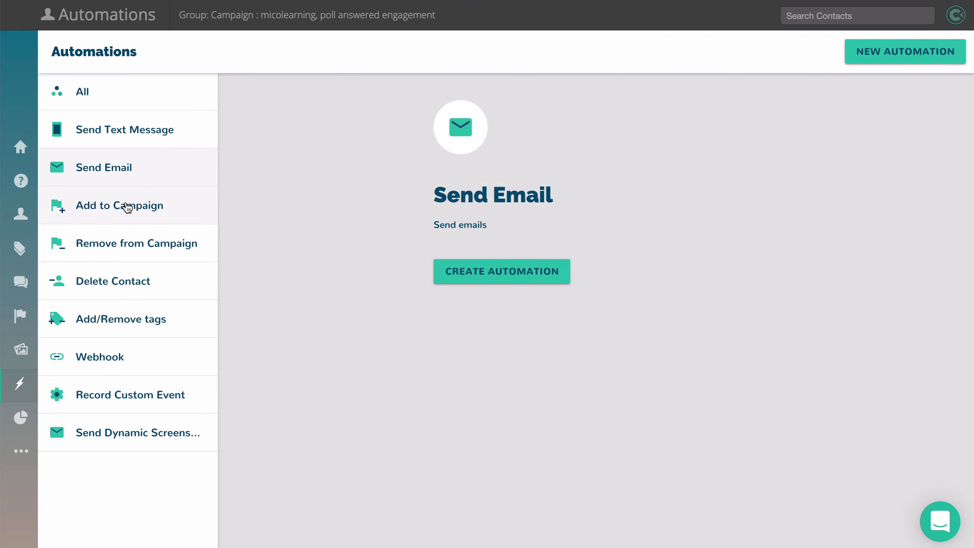
click(127, 208)
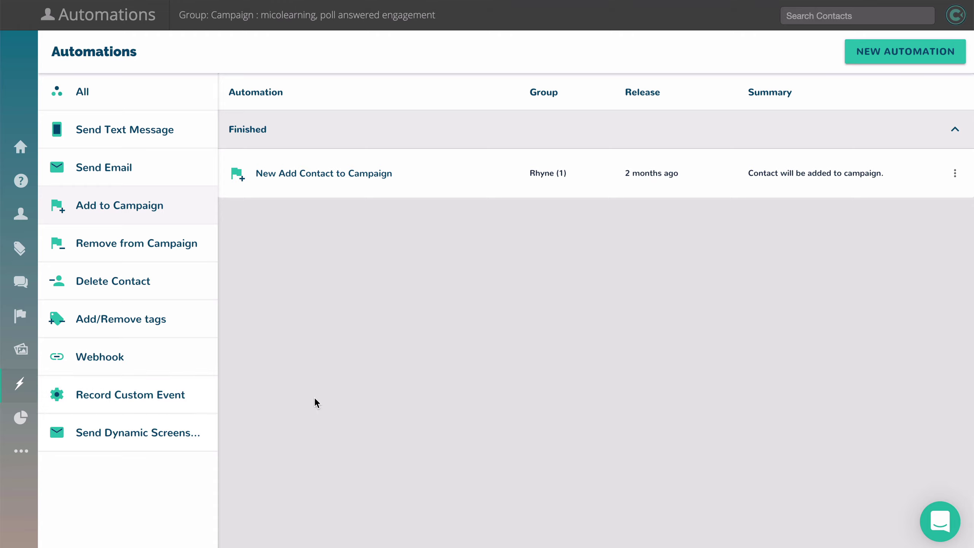
click(115, 137)
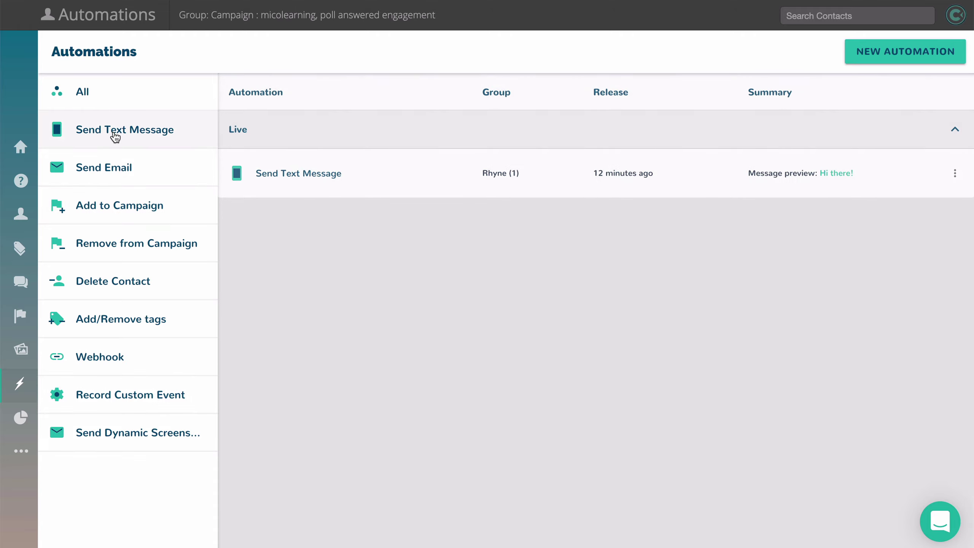
Look over the available automation types and create a new Send Text Message automation
click(895, 55)
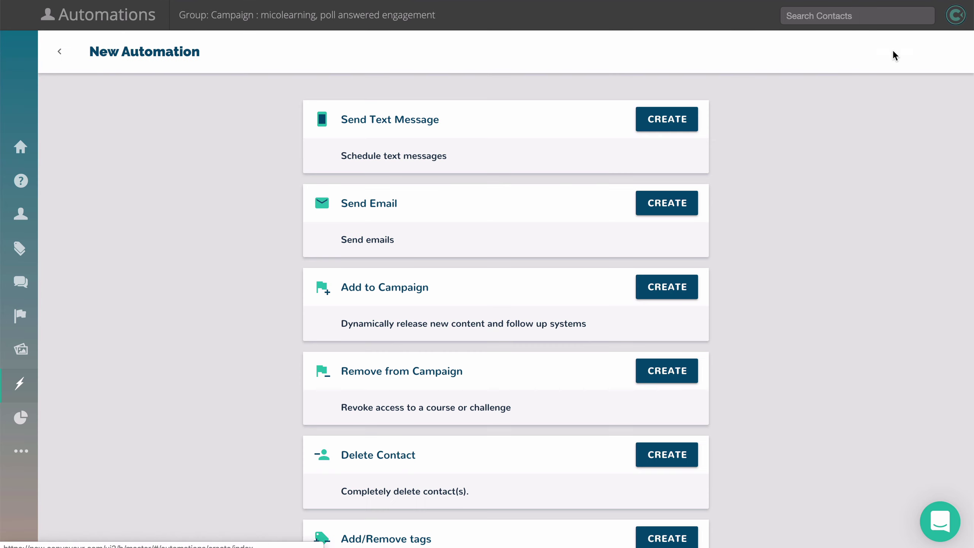
scroll(537, 257, down, 8)
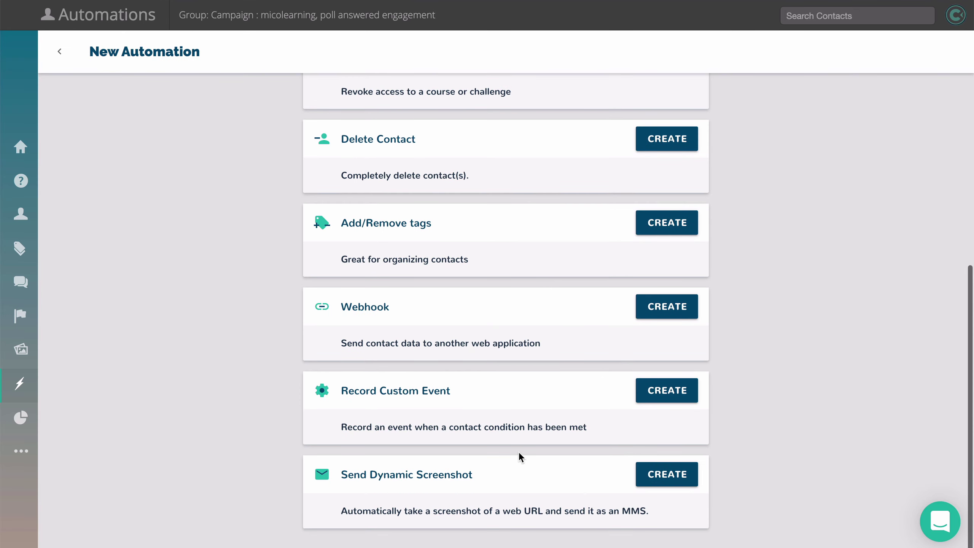
scroll(519, 452, up, 8)
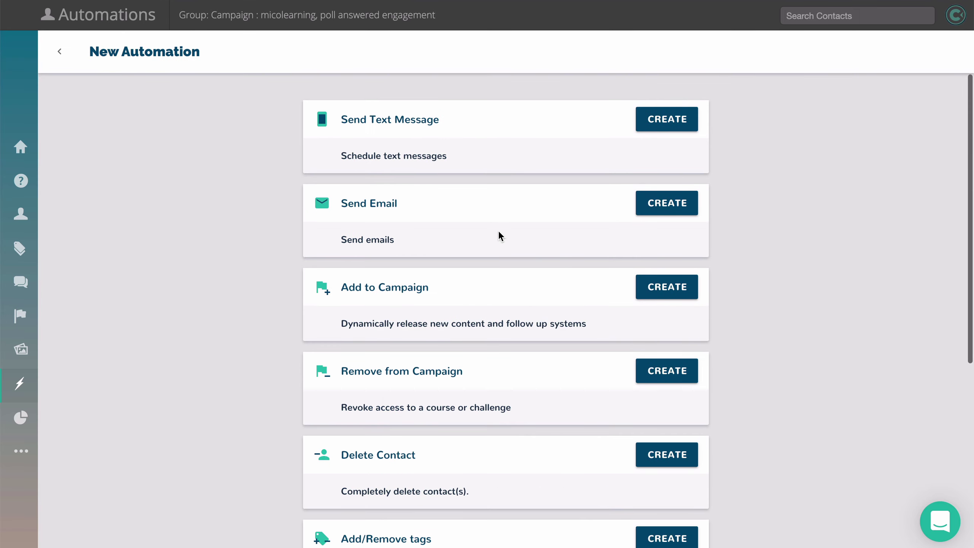
click(665, 120)
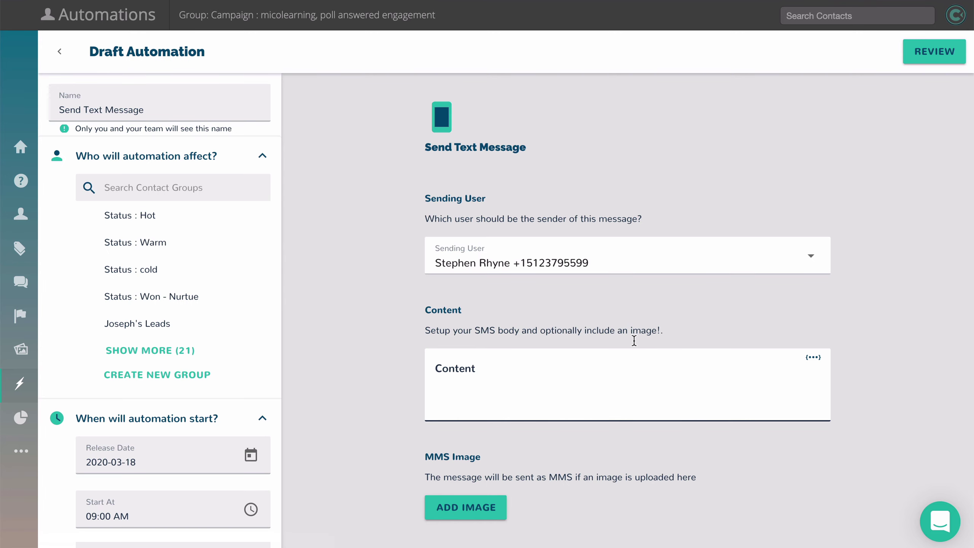
Rename the draft automation as "Announcement of Webinar"
click(180, 110)
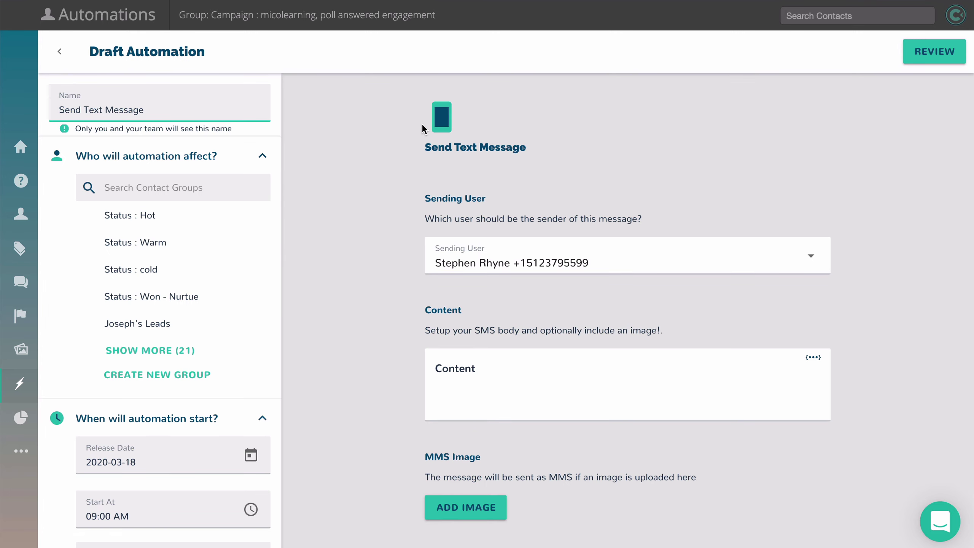
key(ctrl+a)
key(BackSpace)
text(TA)
key(BackSpace)
key(BackSpace)
text(Announcement of Webinar)
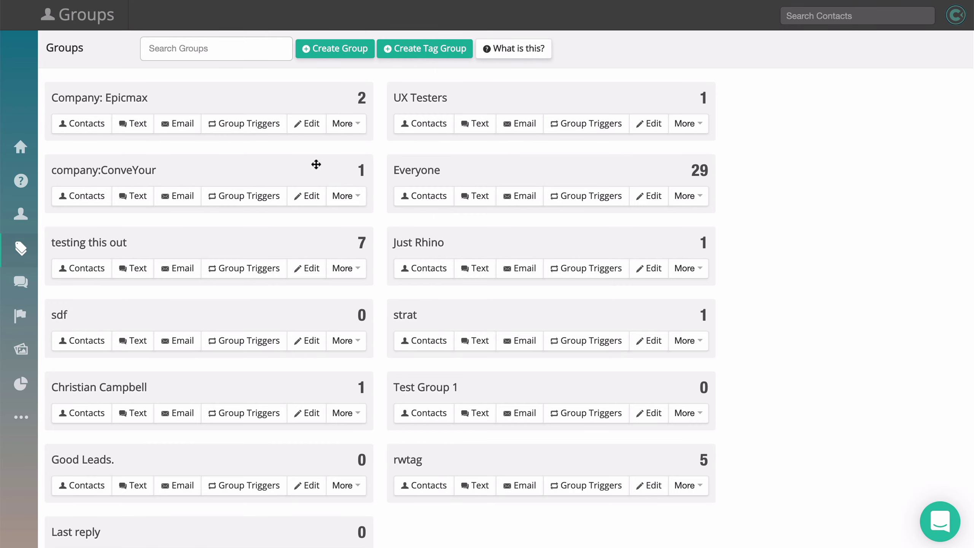
Look over the groups page and search the draft automation's contact groups for "rh"
scroll(424, 447, down, 1)
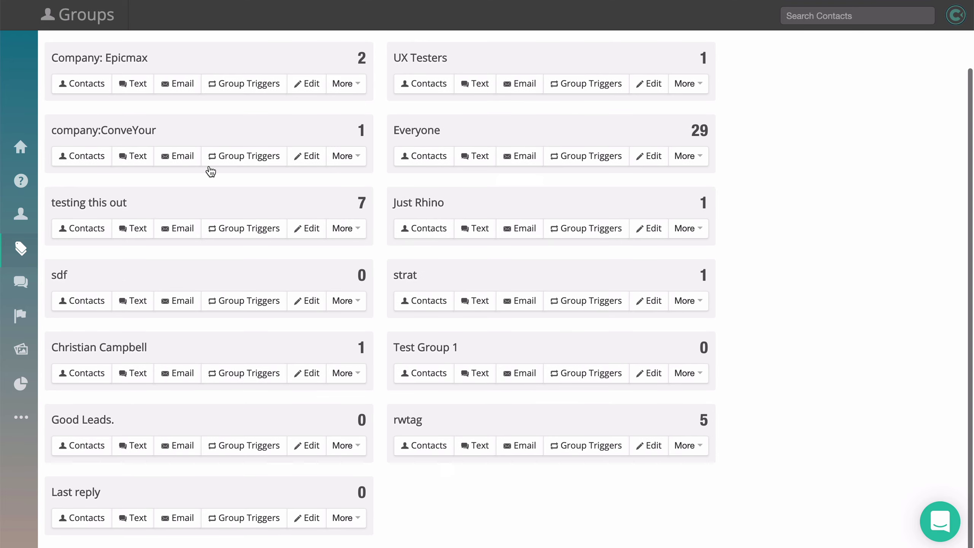
scroll(562, 395, up, 1)
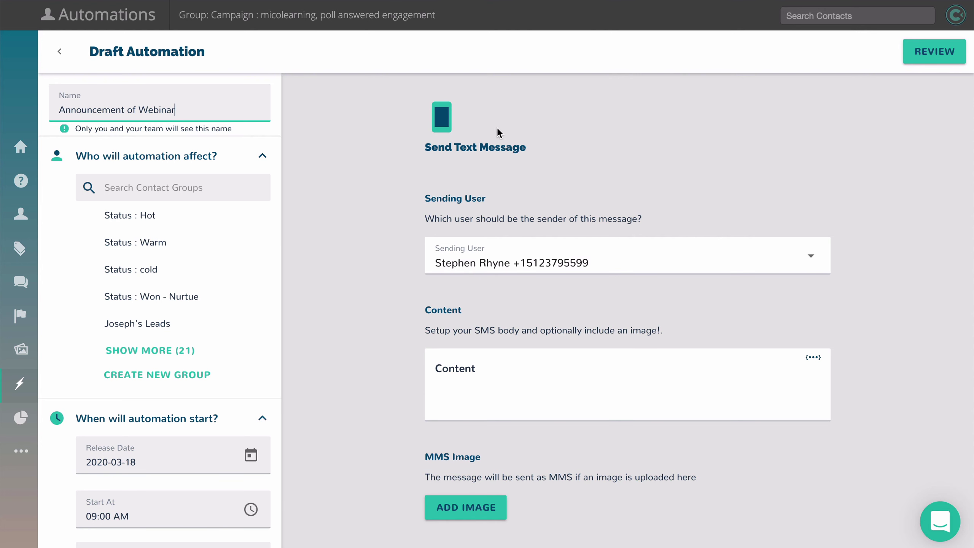
click(120, 192)
text(rh)
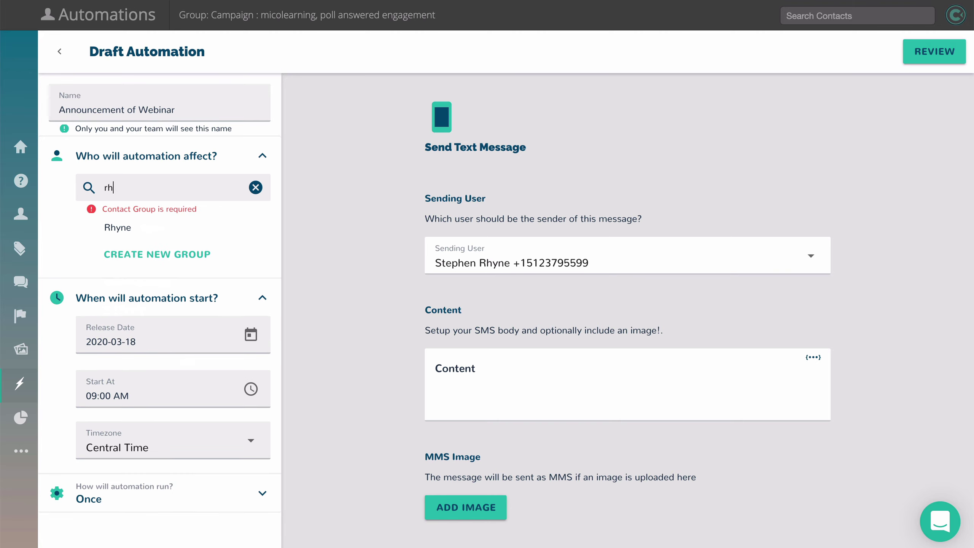
click(167, 256)
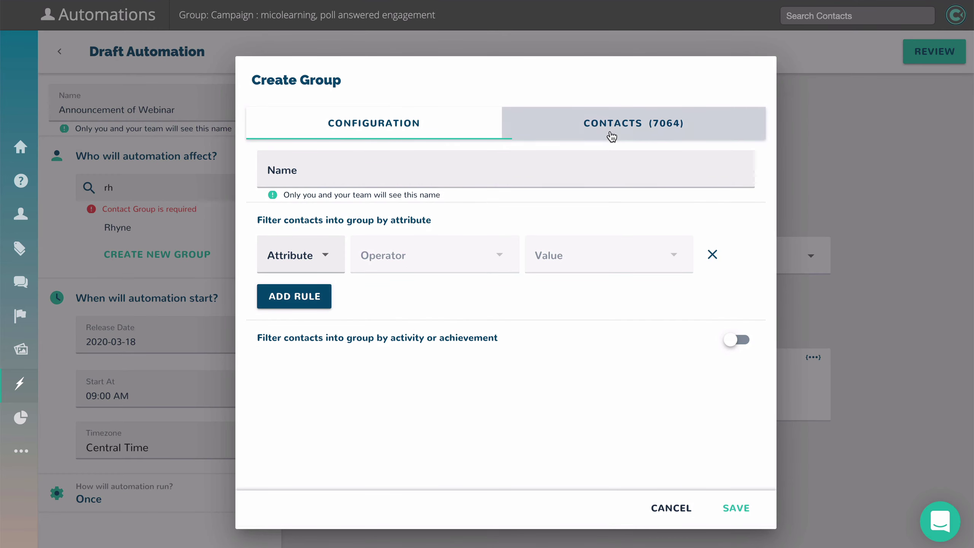
click(298, 248)
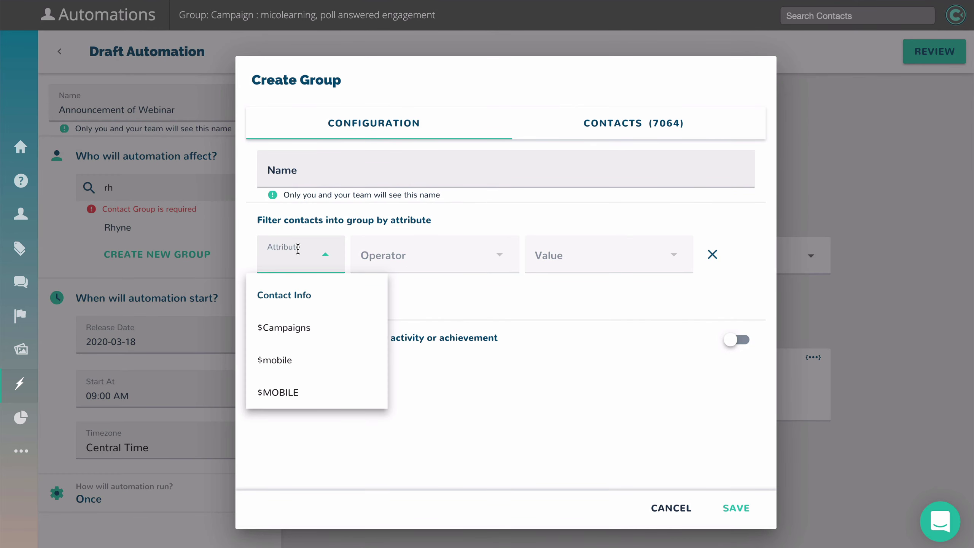
key(Escape)
key(Escape)
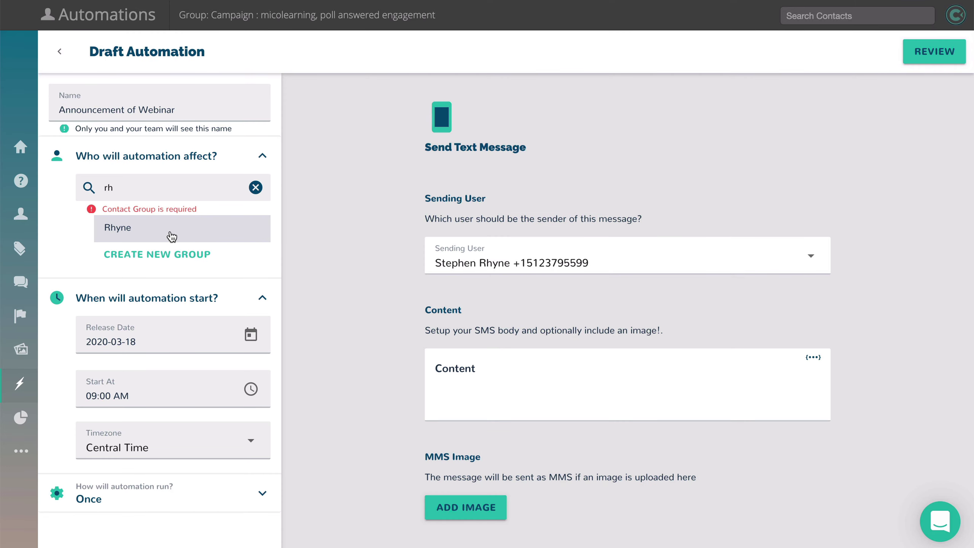
Select the contact group matching "rh" as the one the automation will affect
click(157, 233)
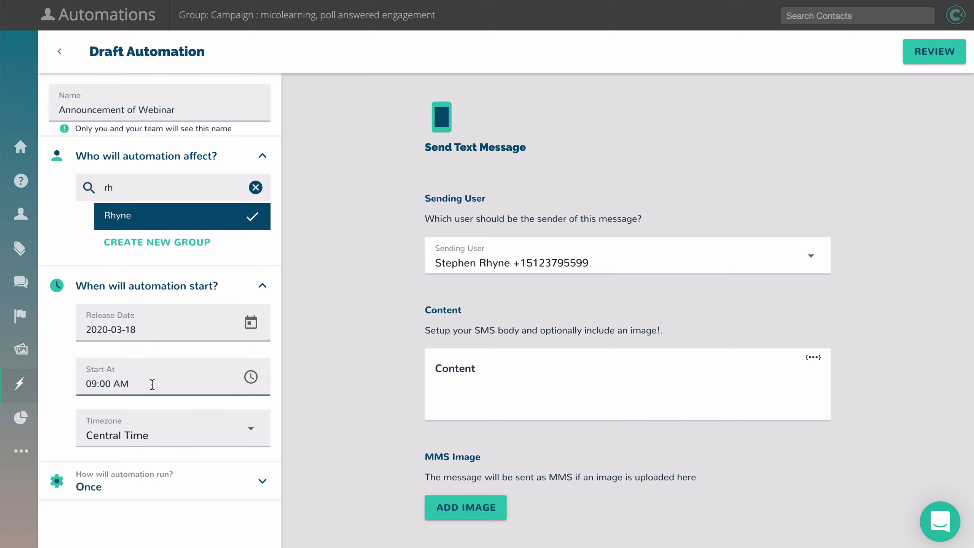
Examine the release date calendar and the timezone choices for the automation's start without changing them
click(250, 322)
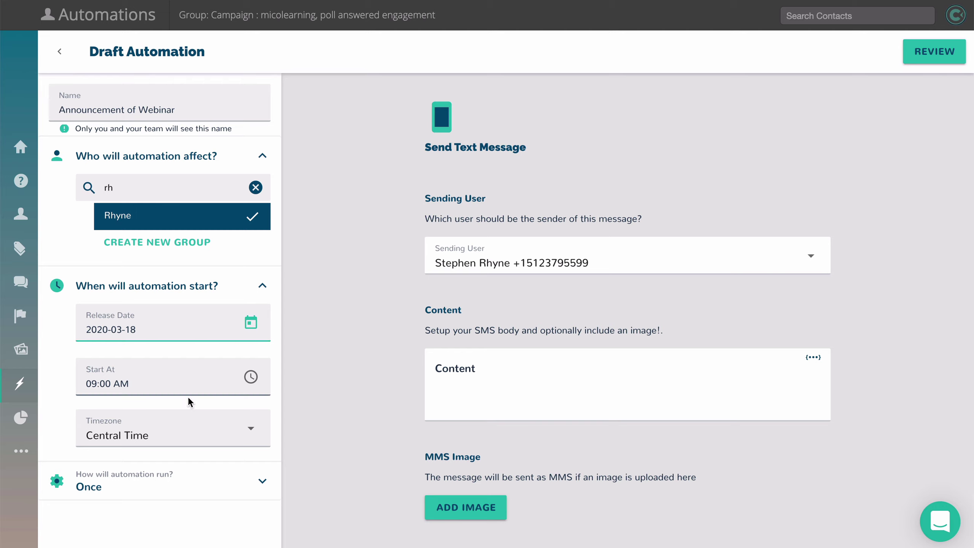
click(179, 329)
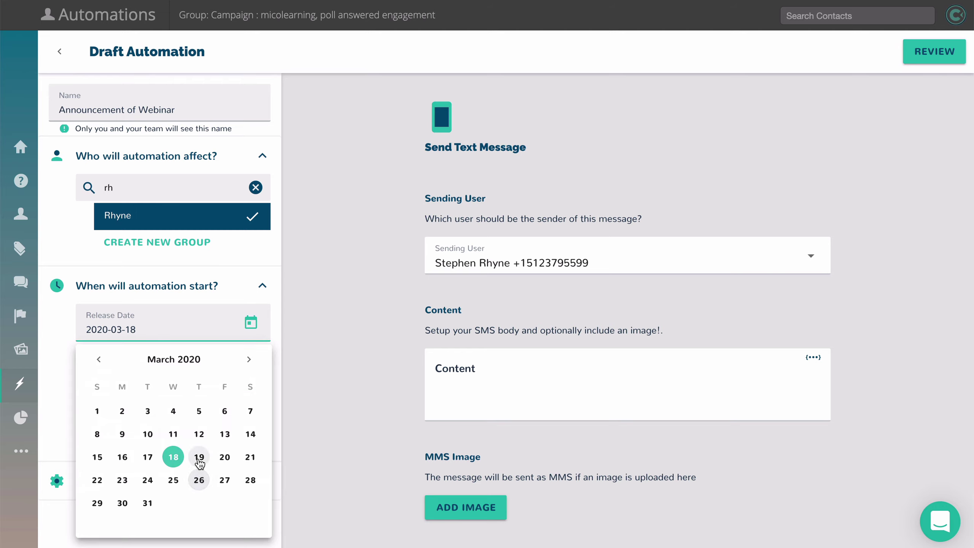
click(338, 305)
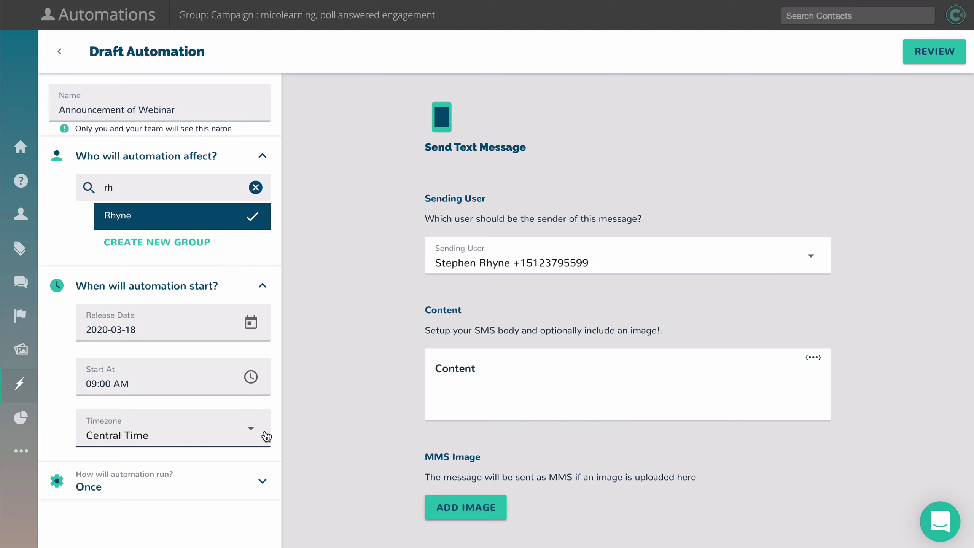
click(172, 431)
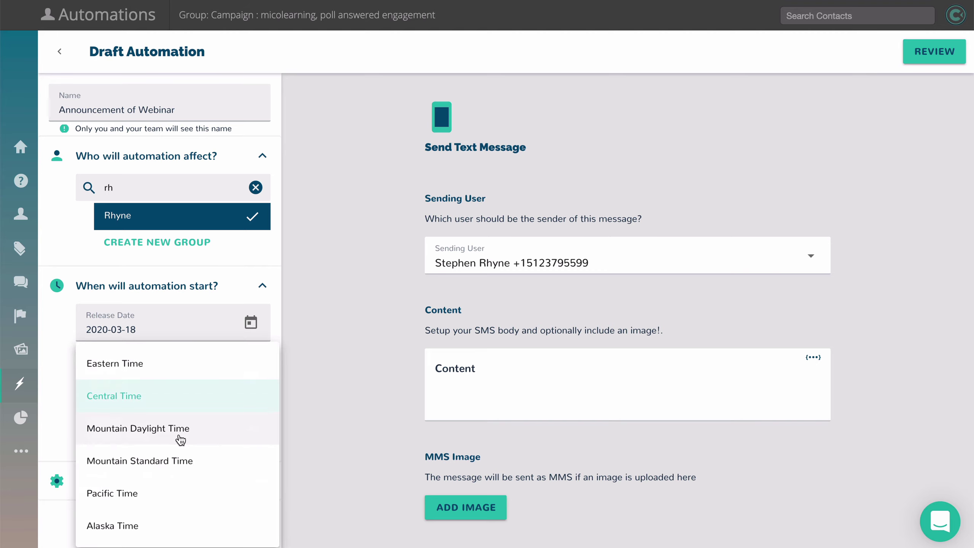
click(304, 346)
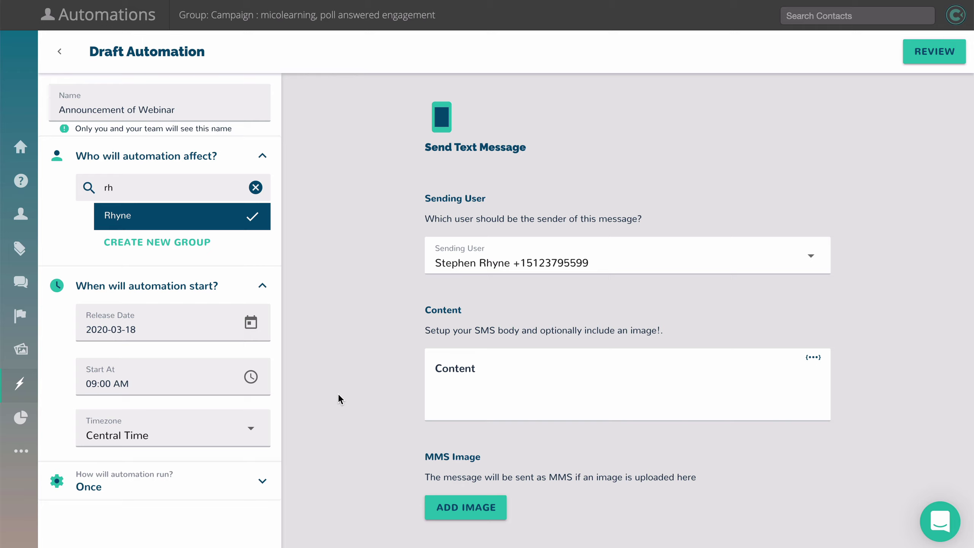
Set the automation to run once for current contacts in the group and all added contacts until it is paused or stopped
click(179, 287)
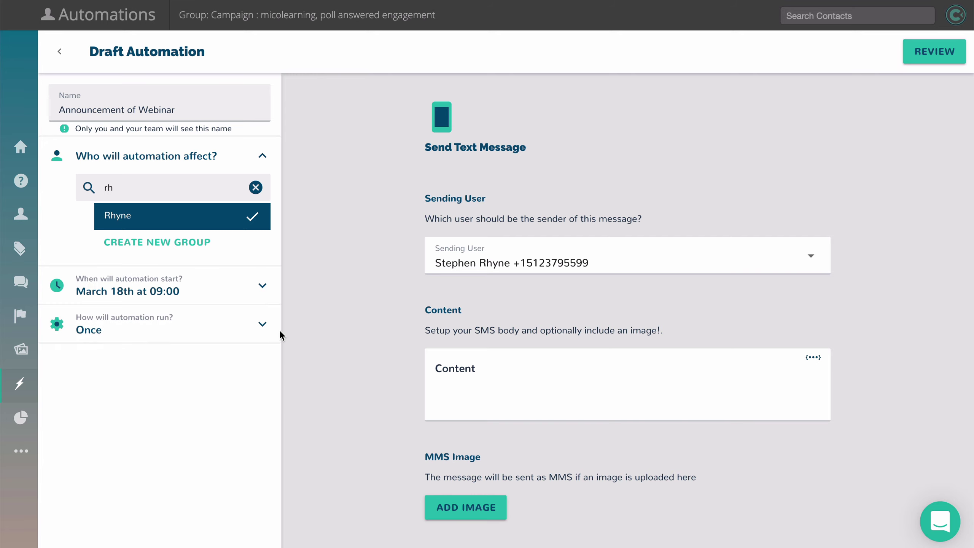
click(196, 328)
scroll(346, 390, down, 1)
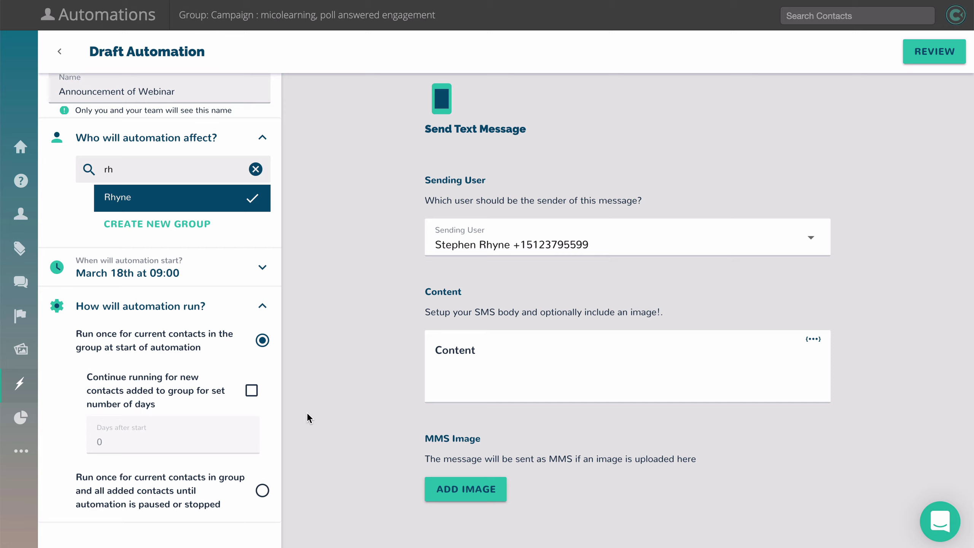
click(263, 491)
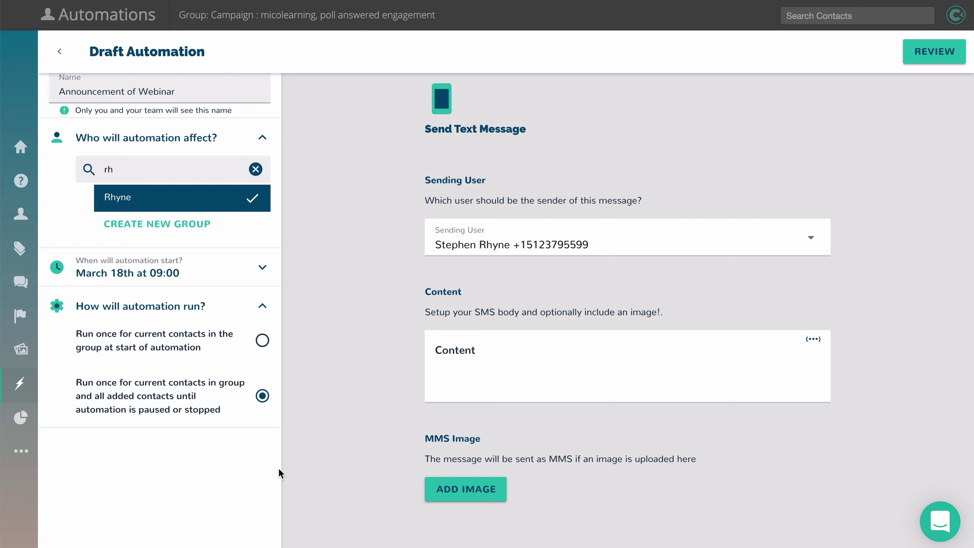
Write the SMS content "Hi {{first name OR ""}} there! How are you? I wanted to invite you to a webinar...."
click(588, 364)
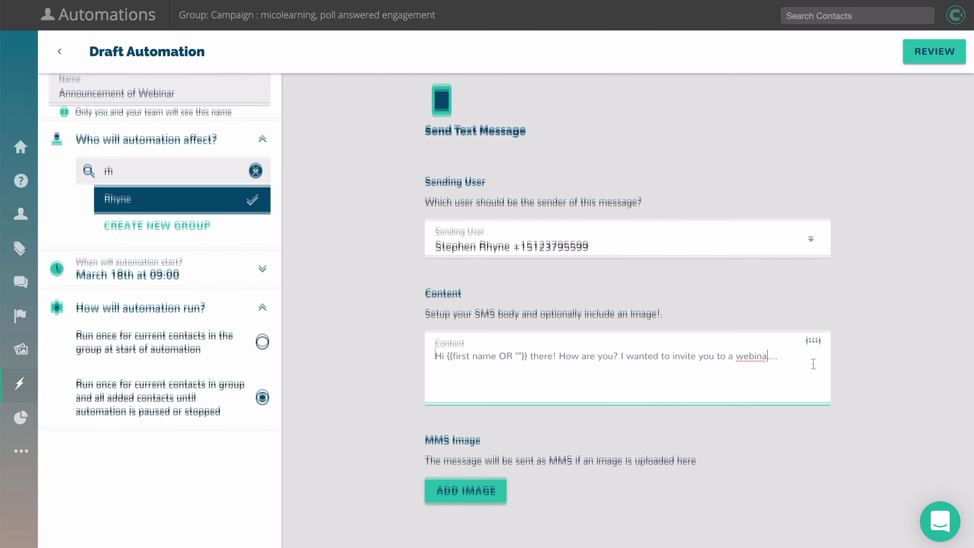
click(861, 106)
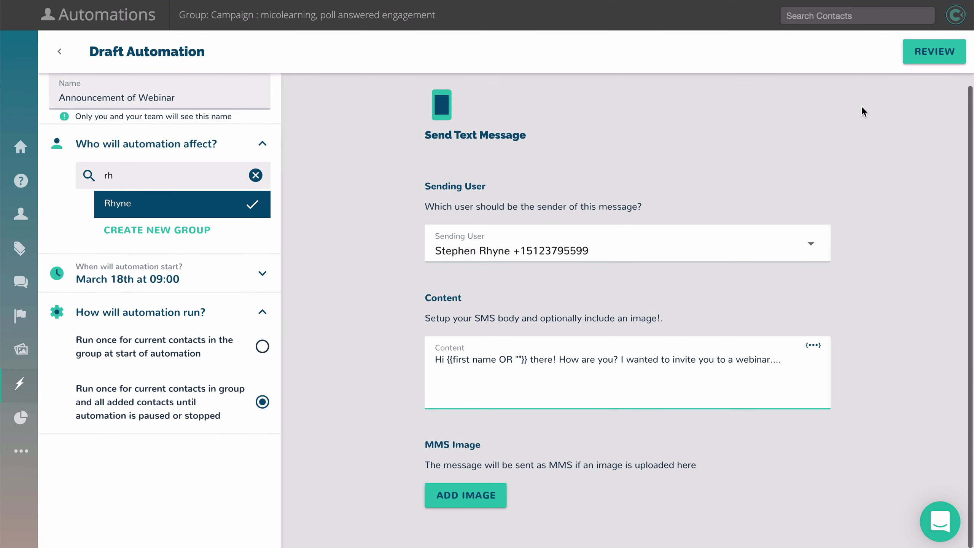
Review the "Announcement of Webinar" automation's start time and affected contacts, and launch it
click(936, 53)
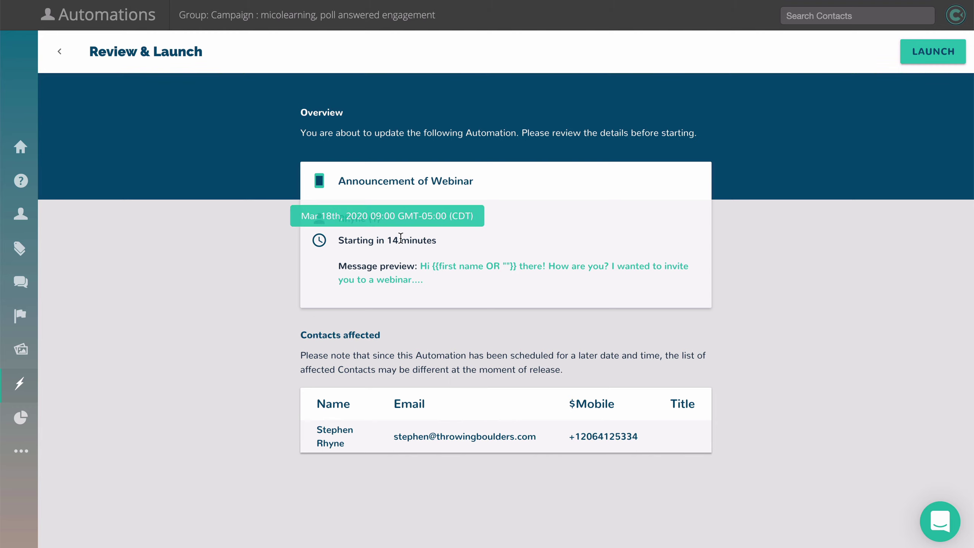
mouse_move(376, 240)
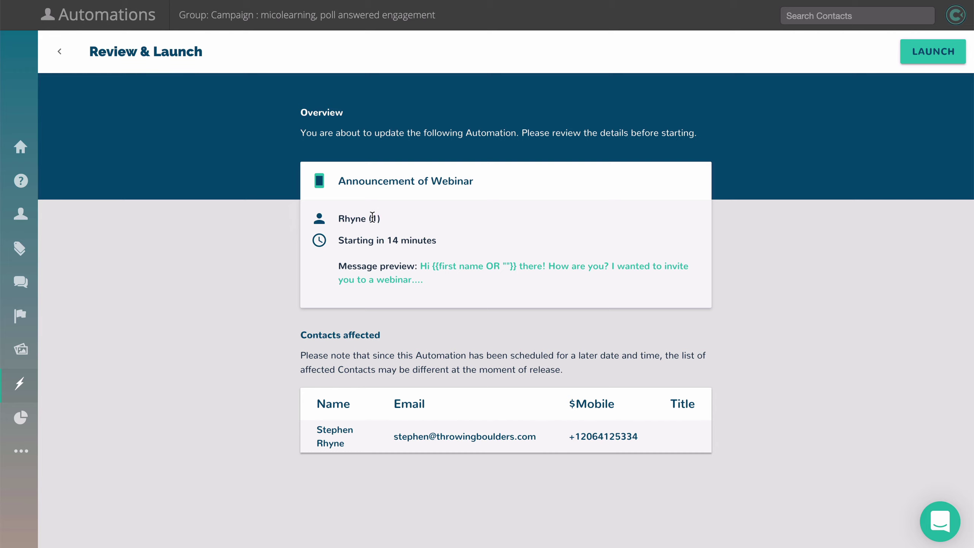
click(939, 57)
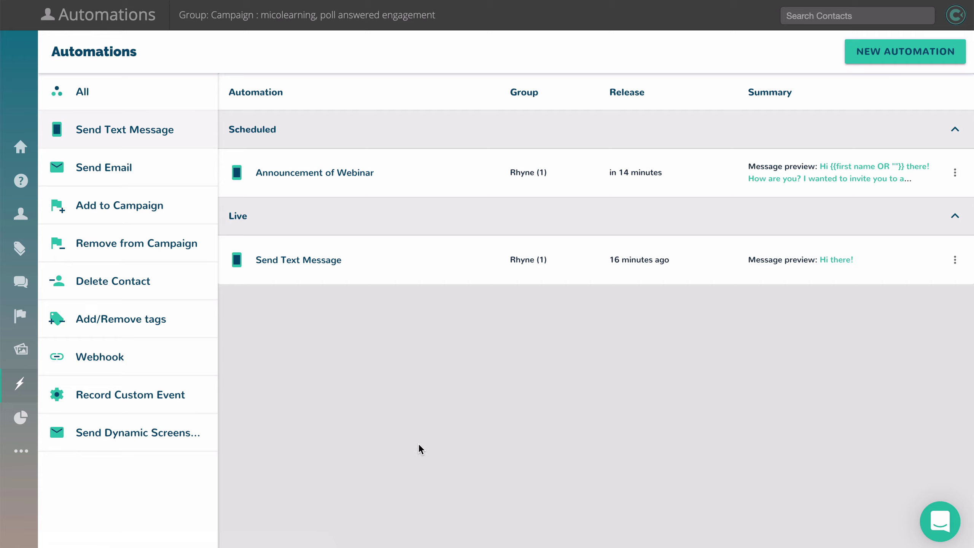
click(286, 137)
click(309, 137)
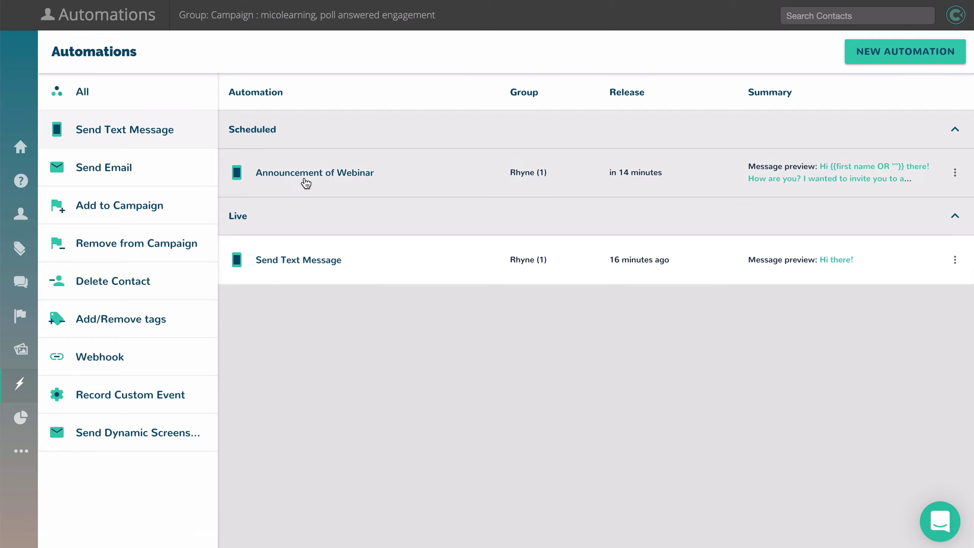